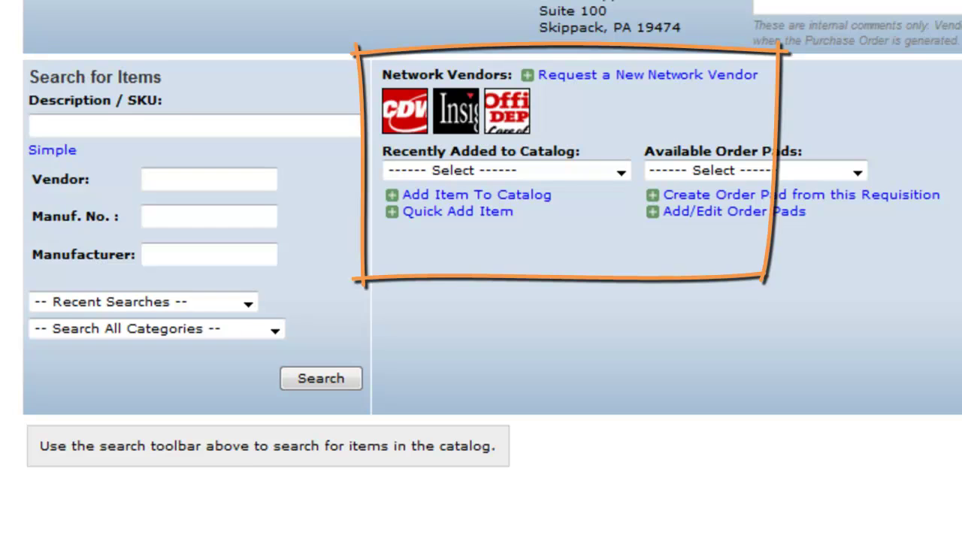
Search the catalog for items from the vendor "abc".
left_click(856, 171)
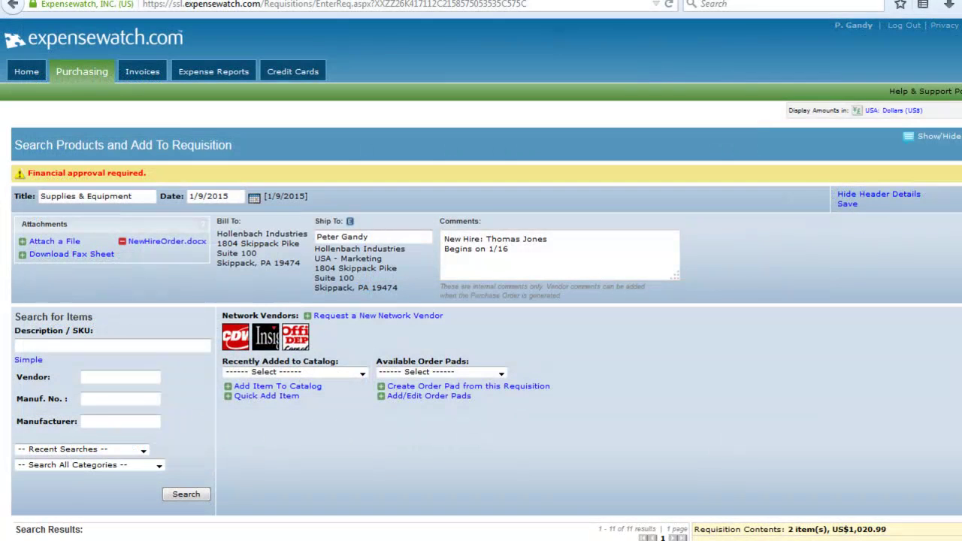
scroll(126, 368, "down", 1)
type("ab")
left_click(125, 369)
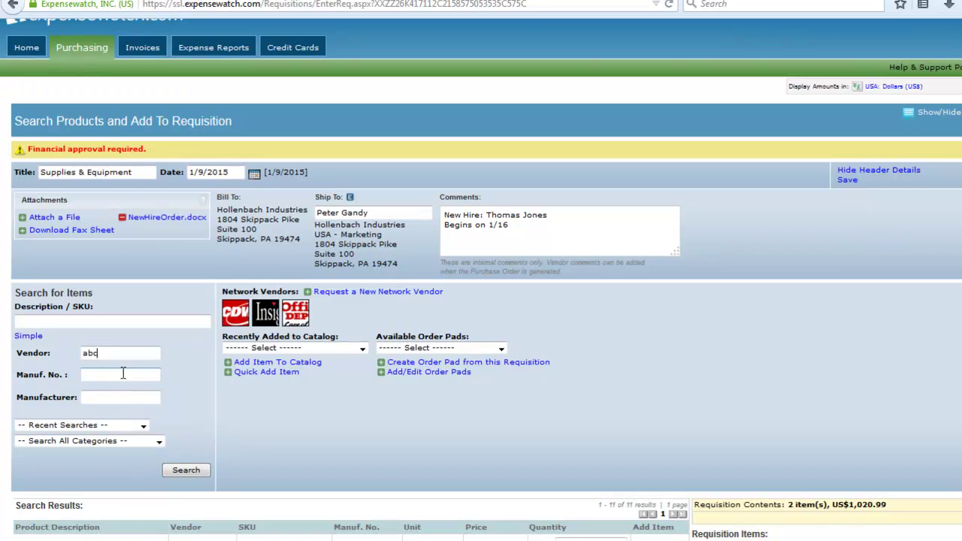
left_click(188, 469)
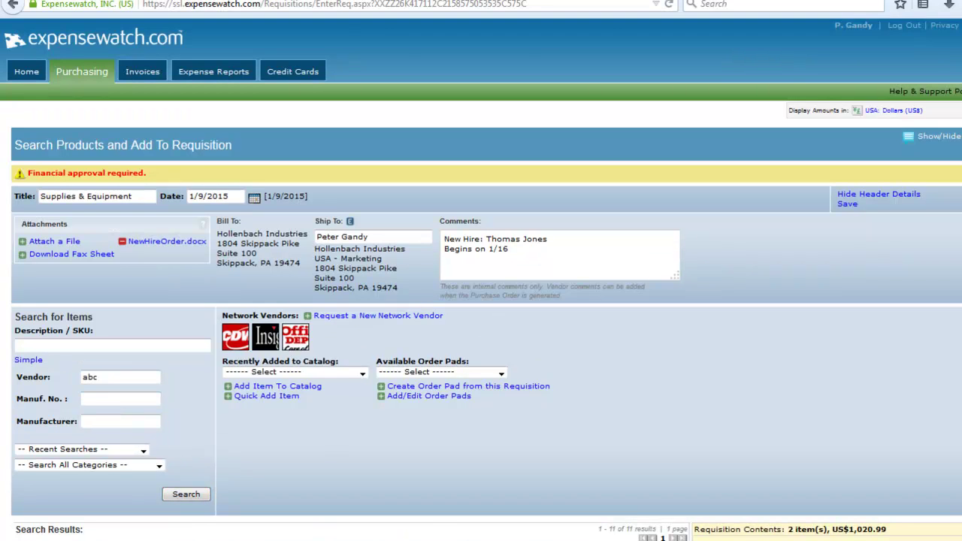
Add 3 hours of Design Specification for Ads and 2 fax machines to the requisition, and route it for approval.
scroll(747, 528, "down", 4)
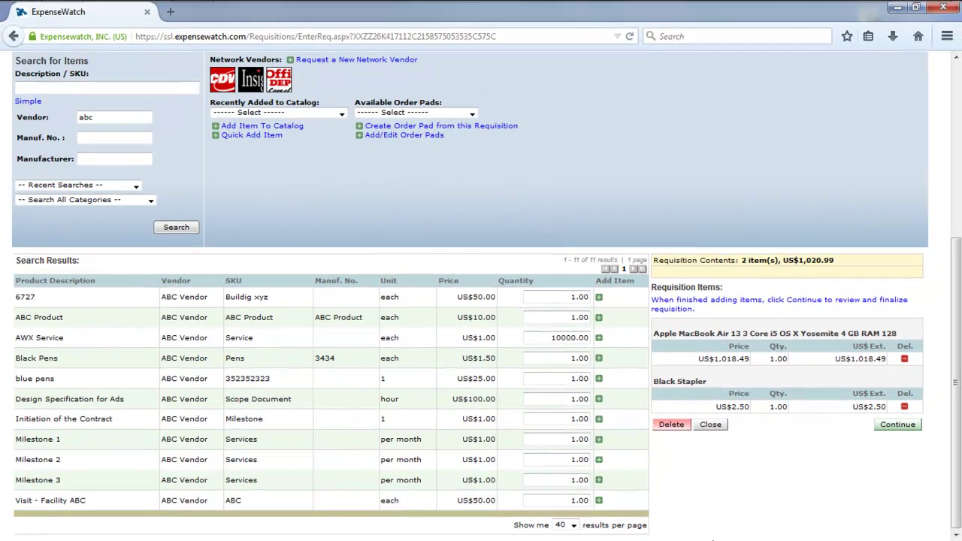
left_click(571, 399)
type("3")
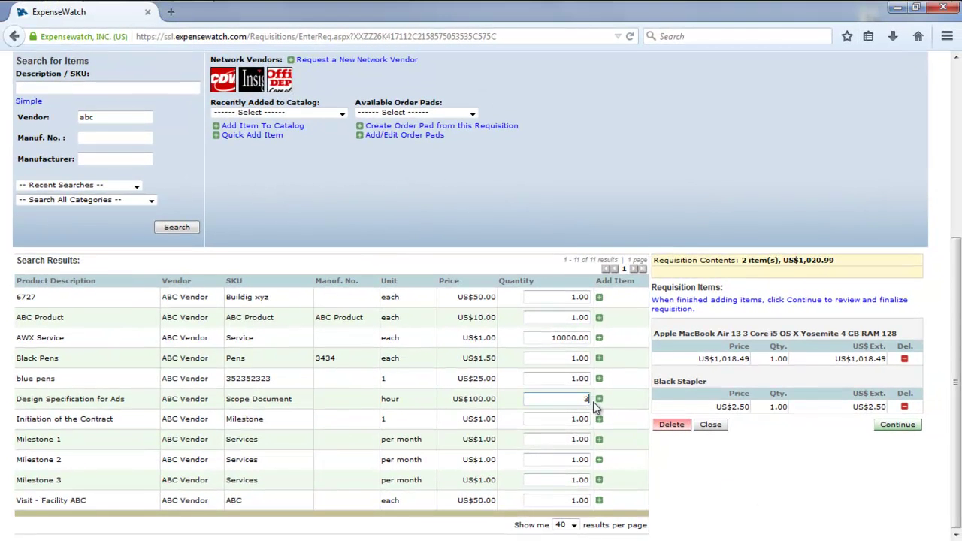
left_click(600, 402)
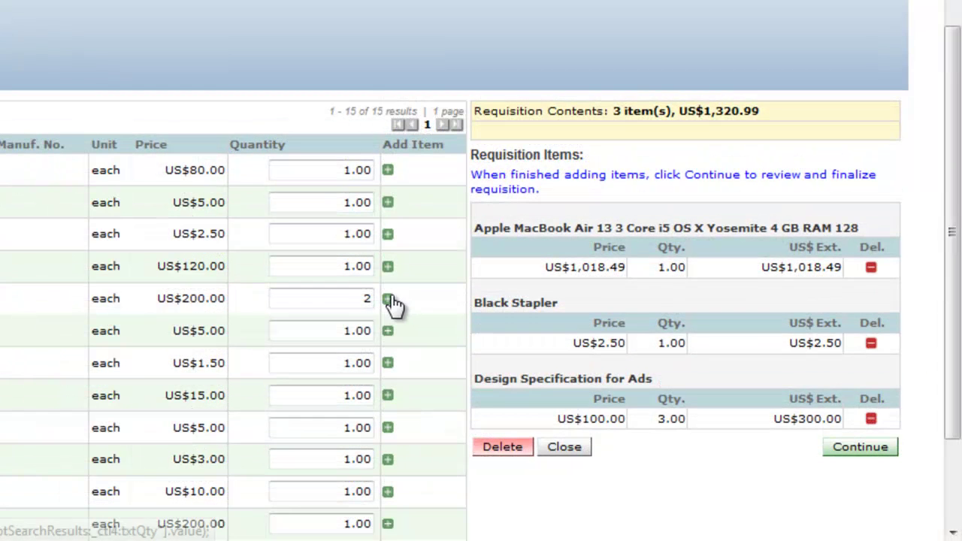
left_click(387, 298)
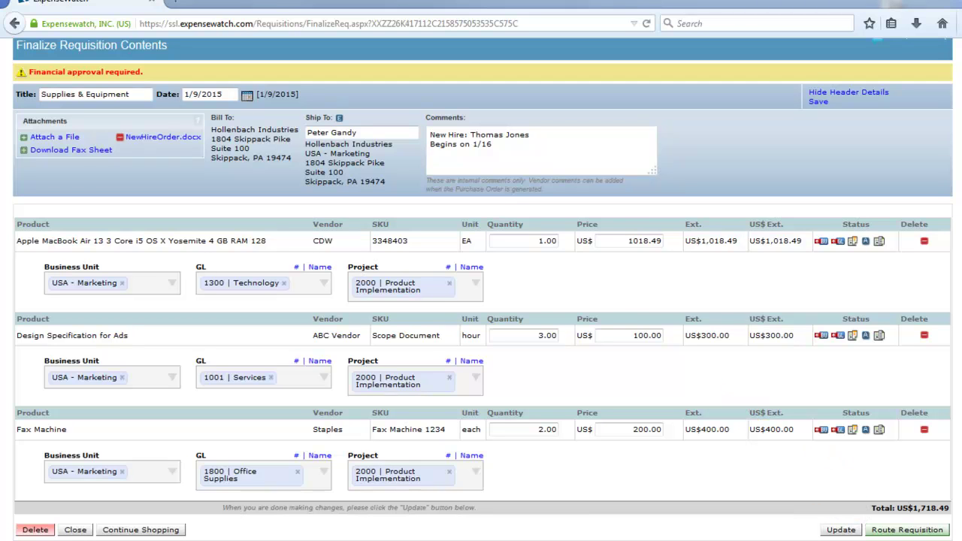
left_click(939, 533)
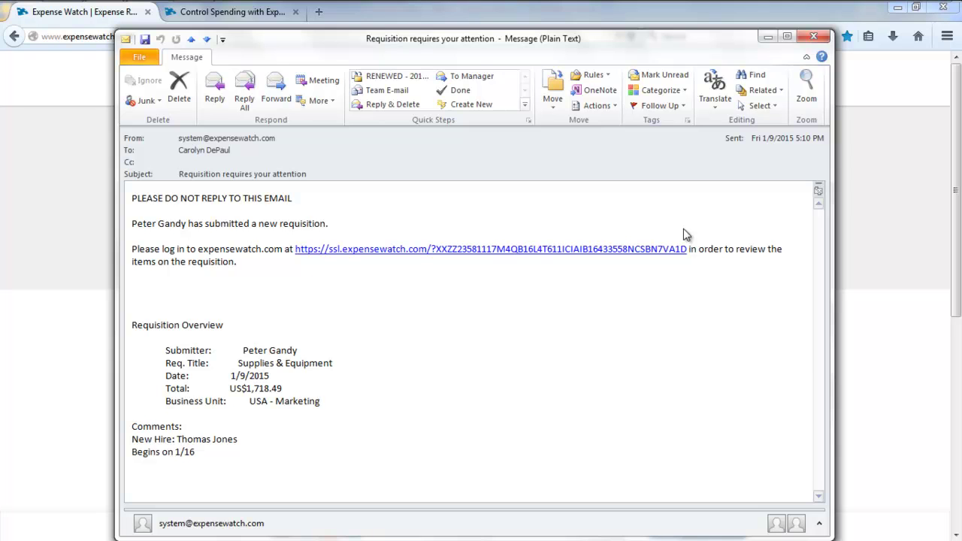
Open the requisition link in the notification email and log in with the approver's account.
left_click(632, 249)
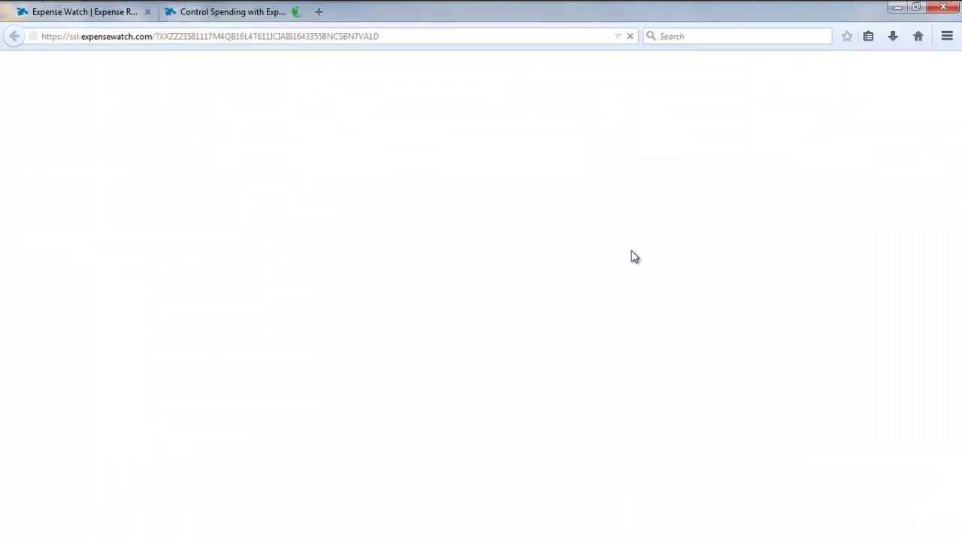
double_click(672, 236)
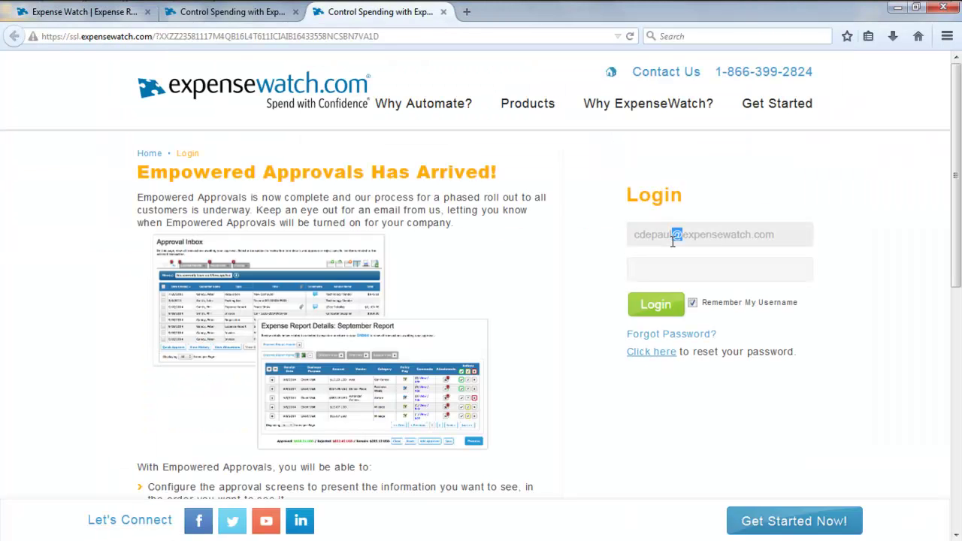
left_click(671, 254)
left_click(655, 304)
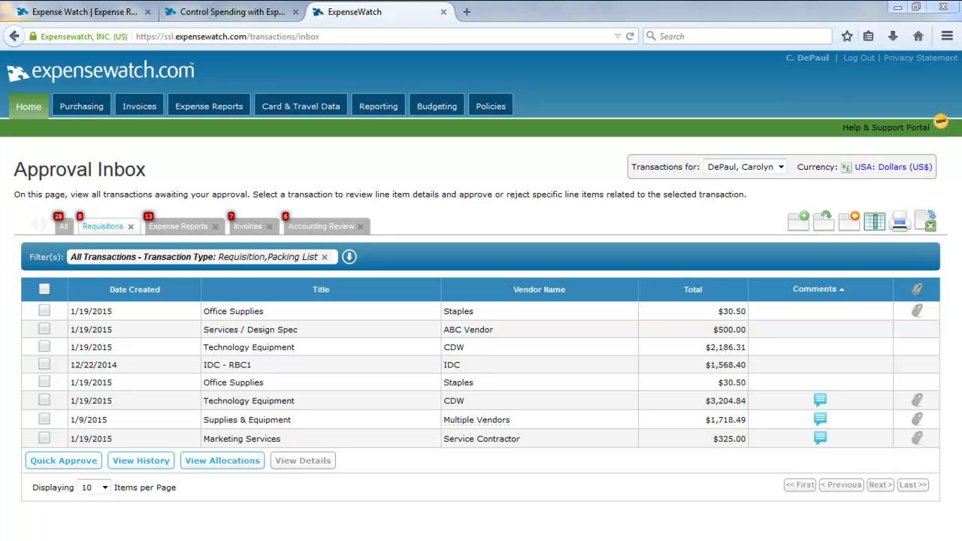
Add the Submitter column to the Requisitions list in the Approval Inbox.
left_click(874, 221)
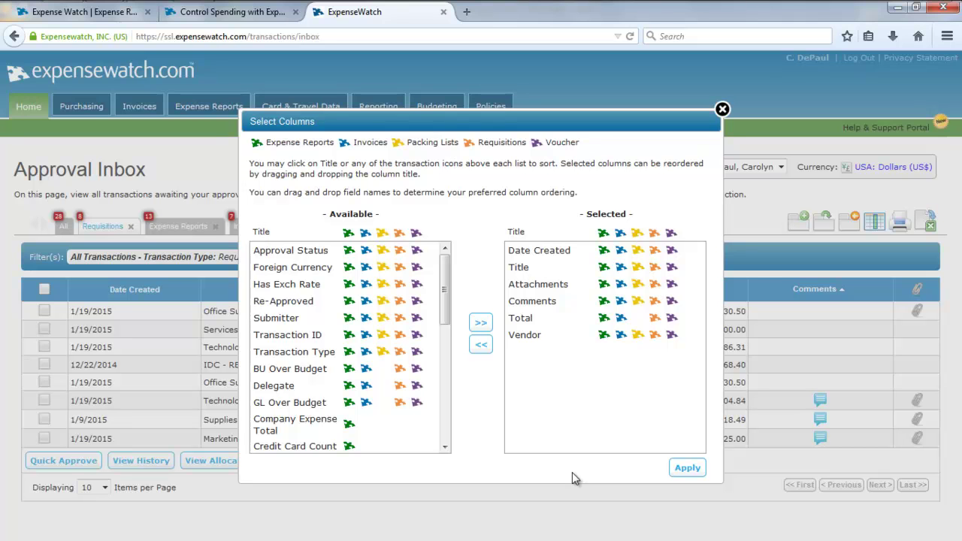
left_click(298, 318)
left_click(480, 321)
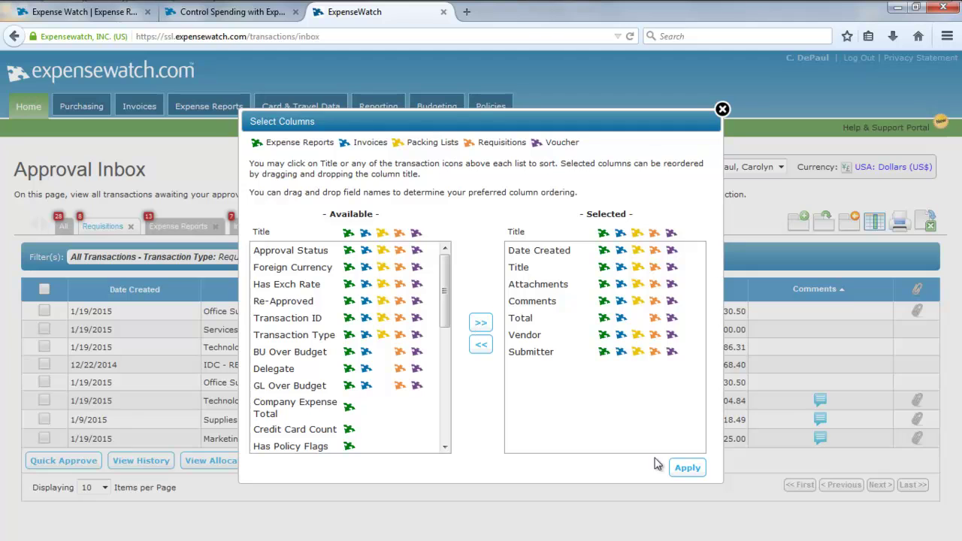
left_click(687, 467)
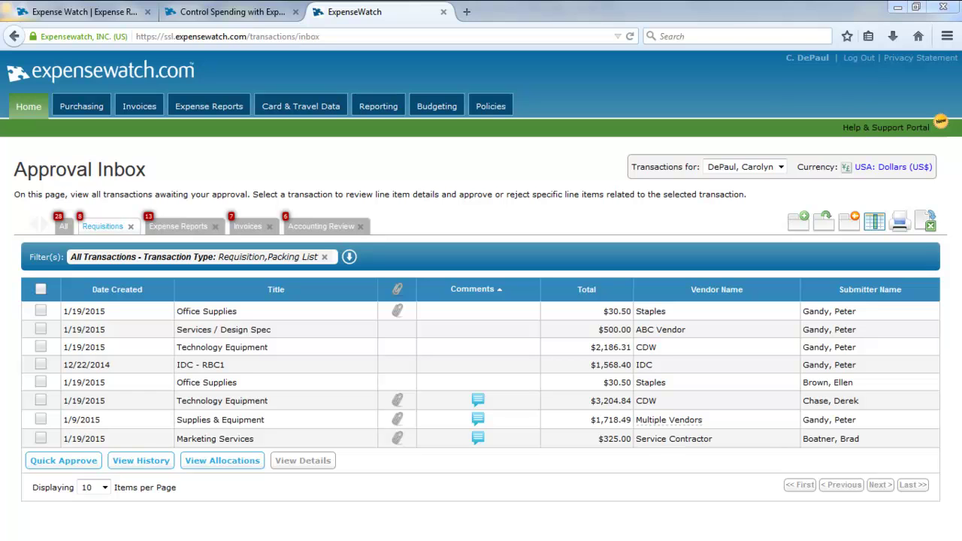
Move the Submitter Name column directly after Title and sort the requisitions by Date Created, newest first.
left_click_drag(884, 293, 415, 293)
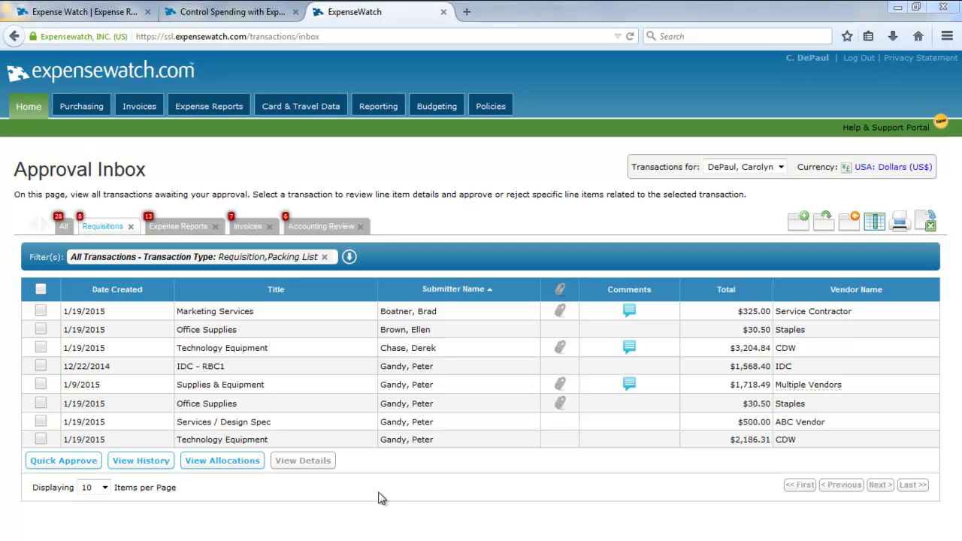
left_click(467, 292)
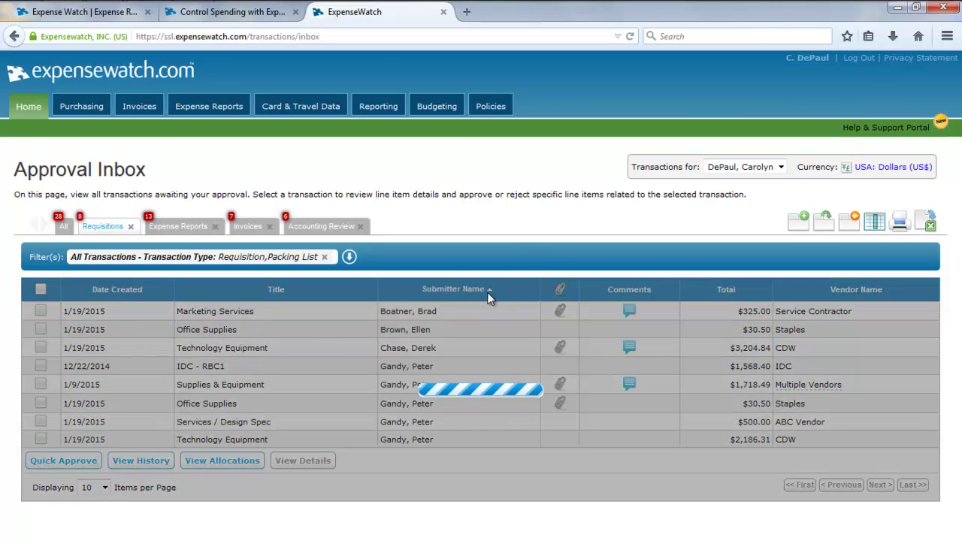
left_click(120, 291)
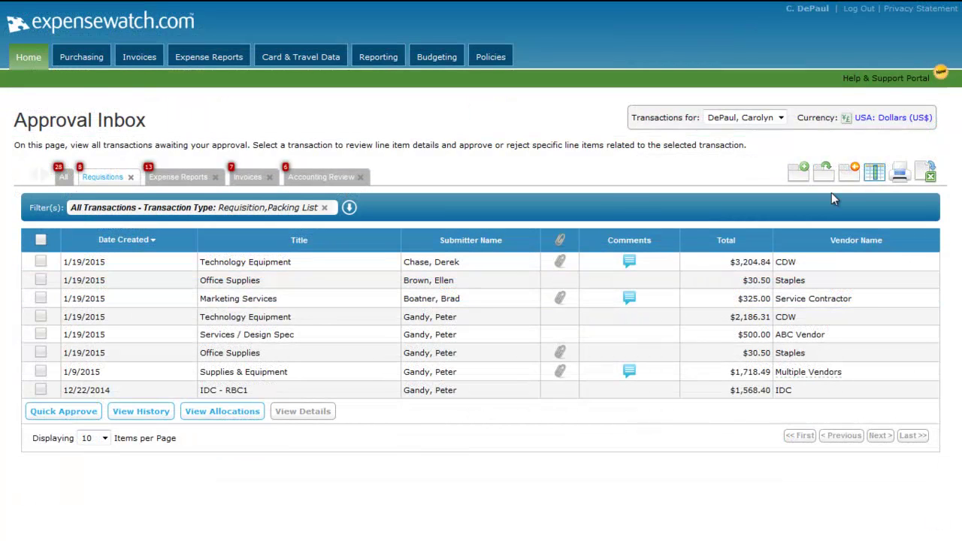
Add a Marketing Department inbox tab filtered to USA - Marketing, and view the header of the Supplies & Equipment requisition.
left_click(801, 179)
type("Mark")
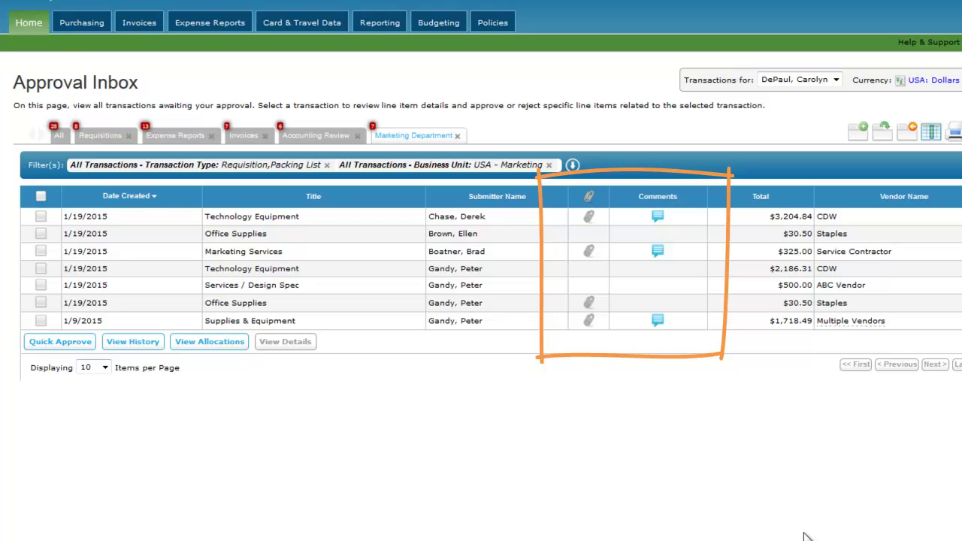
left_click(98, 323)
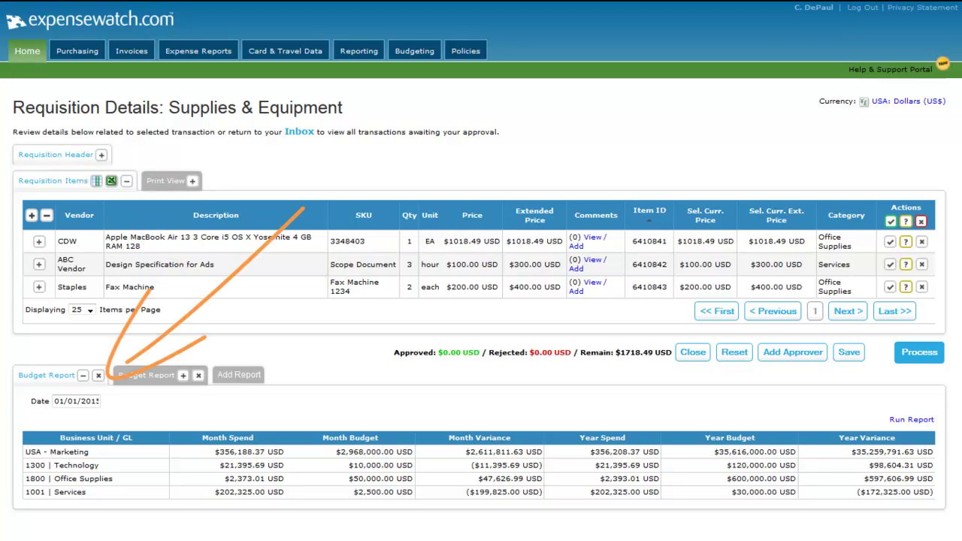
left_click(102, 155)
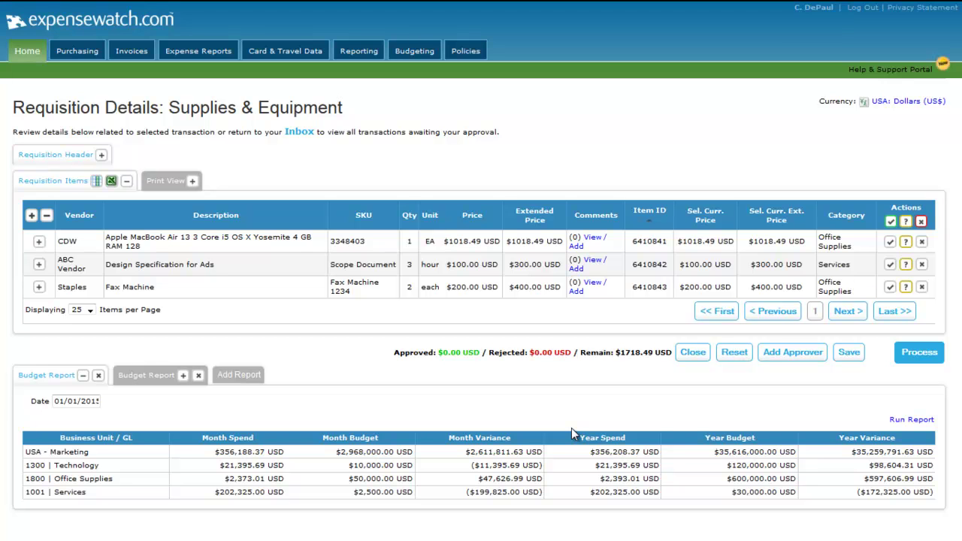
Place the Vendor column after Description and sort the requisition items by Extended Price in ascending order.
left_click_drag(79, 215, 302, 248)
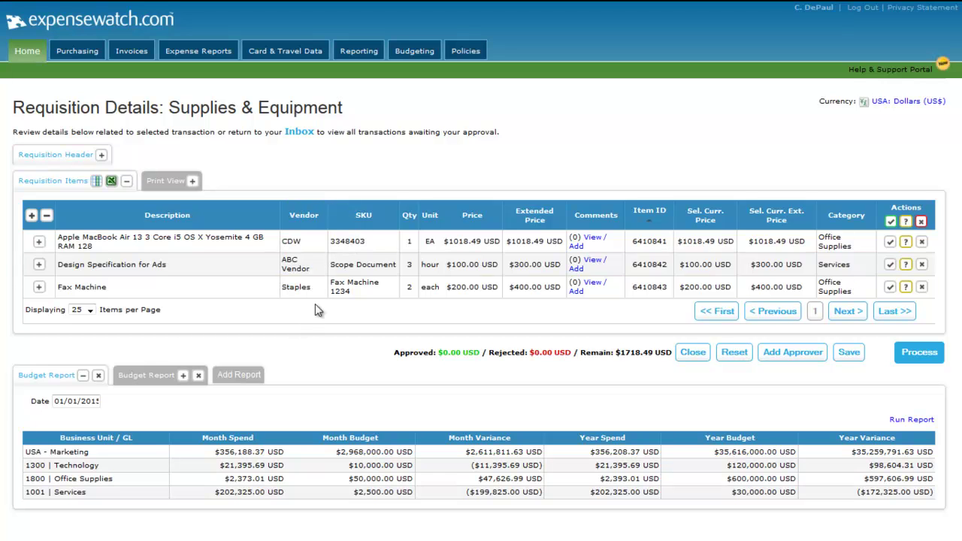
left_click(545, 220)
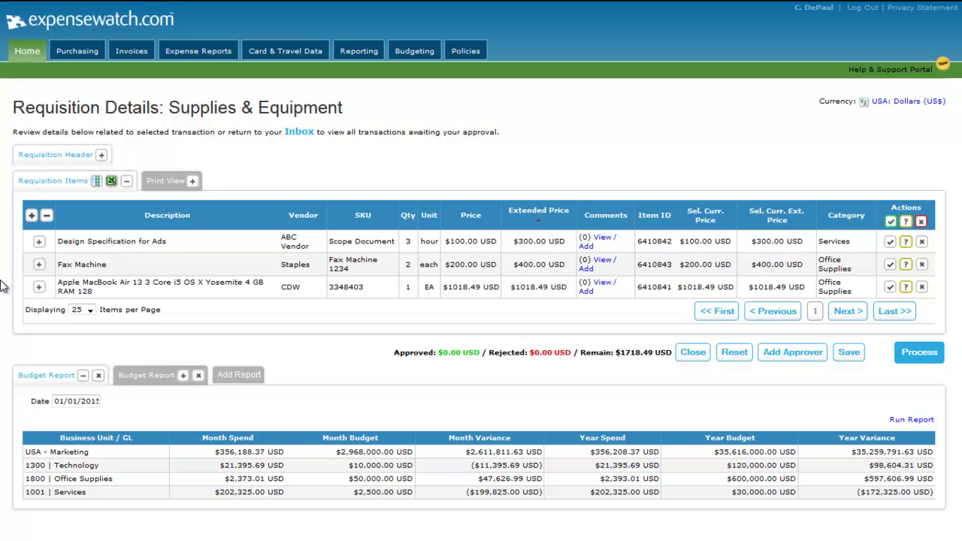
Examine the expanded item and allocation details of the Apple MacBook Air.
left_click(39, 287)
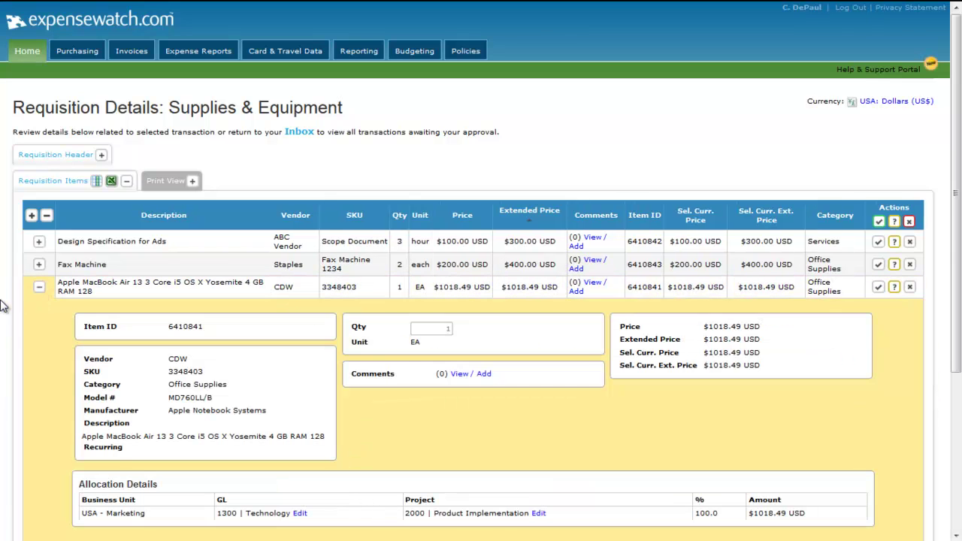
scroll(6, 353, "down", 3)
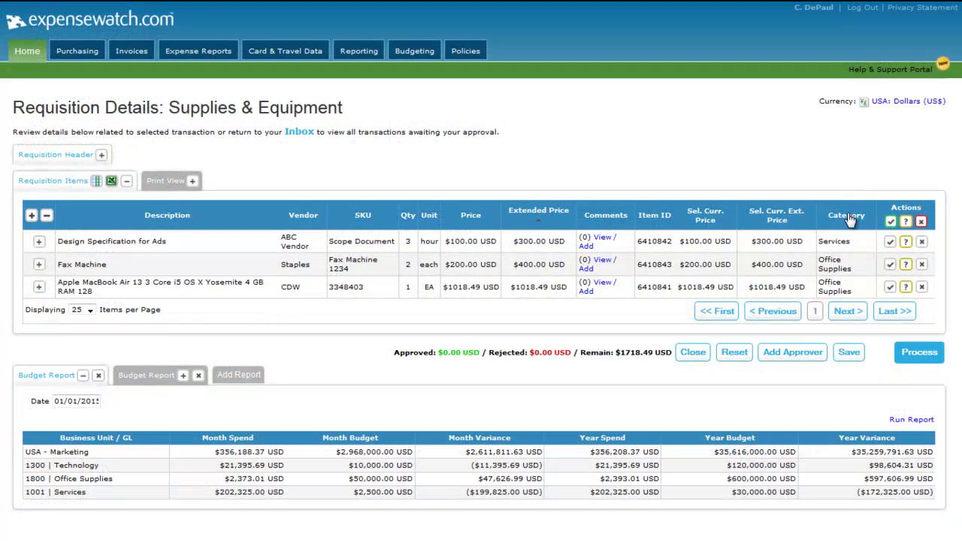
Mark the Apple MacBook Air as rejected, and Design Specification for Ads and Fax Machine as approved.
left_click(892, 222)
left_click(921, 222)
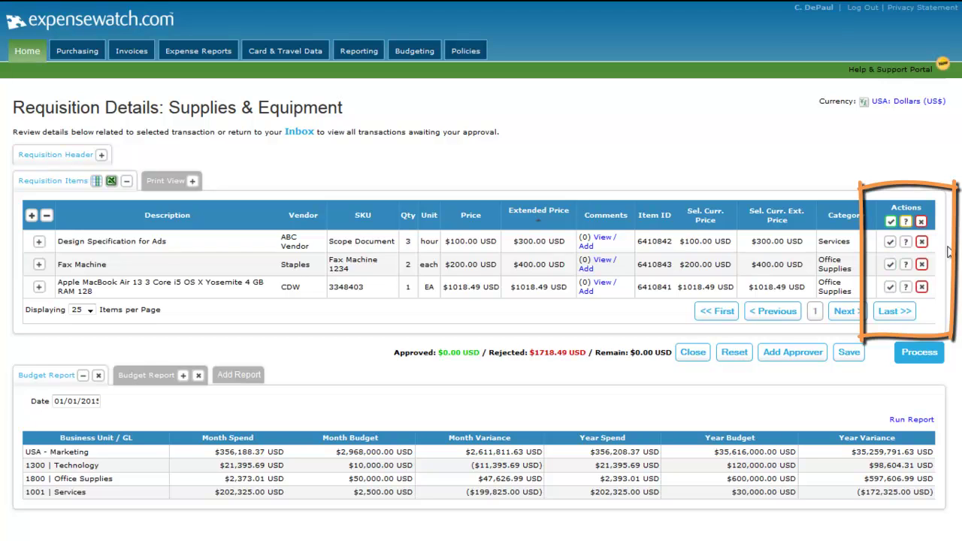
left_click(889, 241)
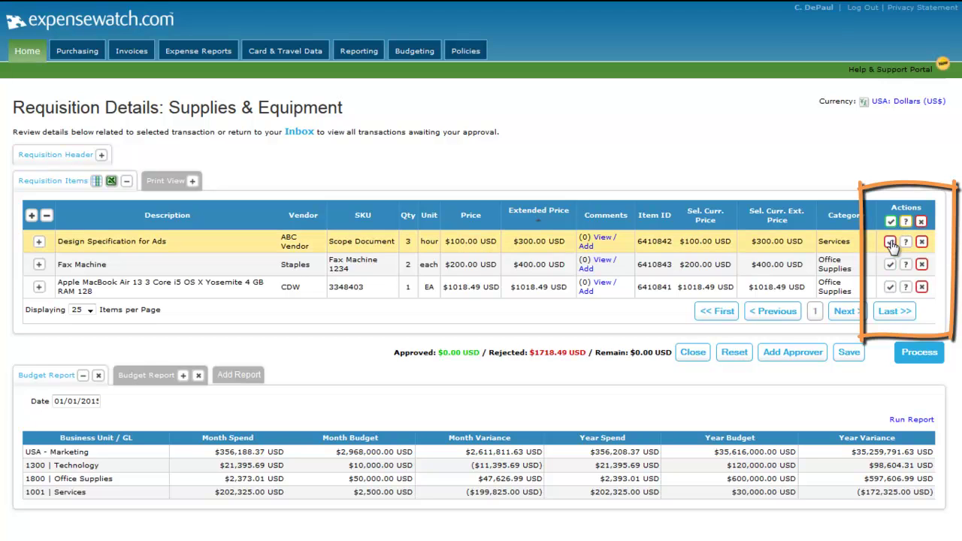
left_click(889, 265)
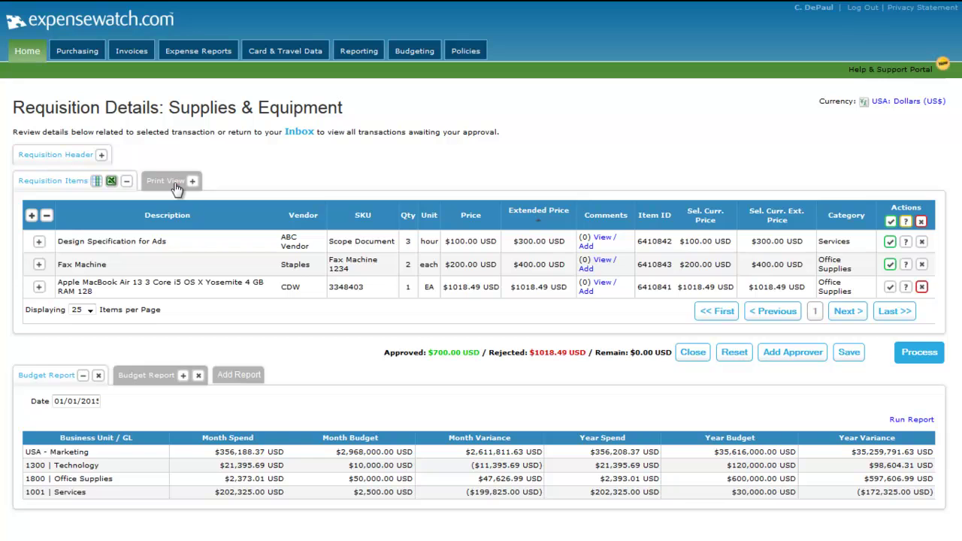
Set the requisition's print view to include the Summarized Detail and Printable Attachments sections and review it.
left_click(171, 181)
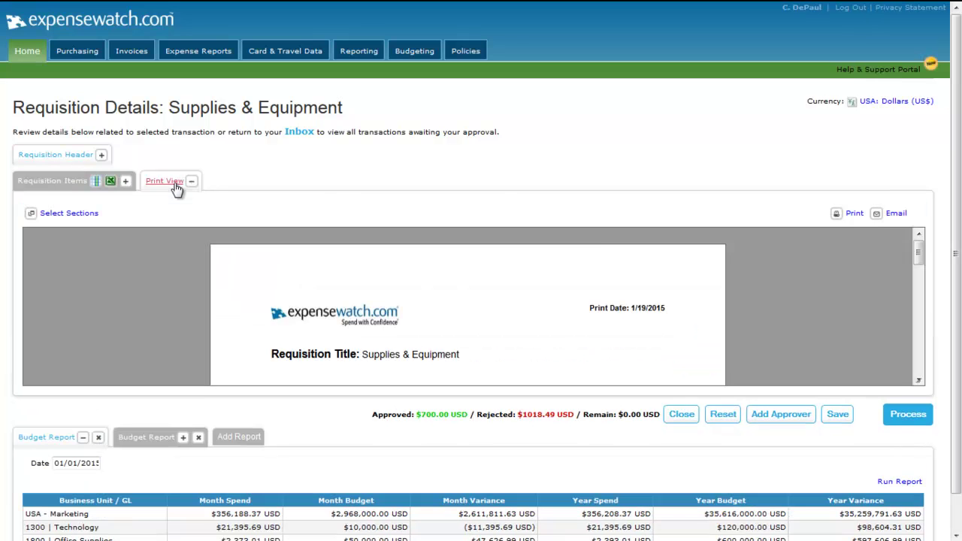
left_click(70, 213)
left_click(384, 247)
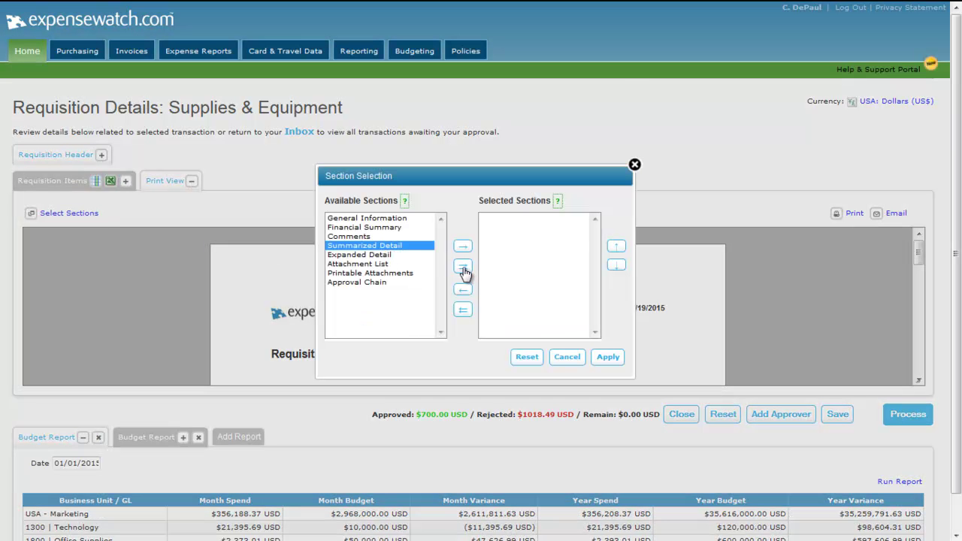
left_click(462, 268)
left_click(398, 264)
left_click(463, 247)
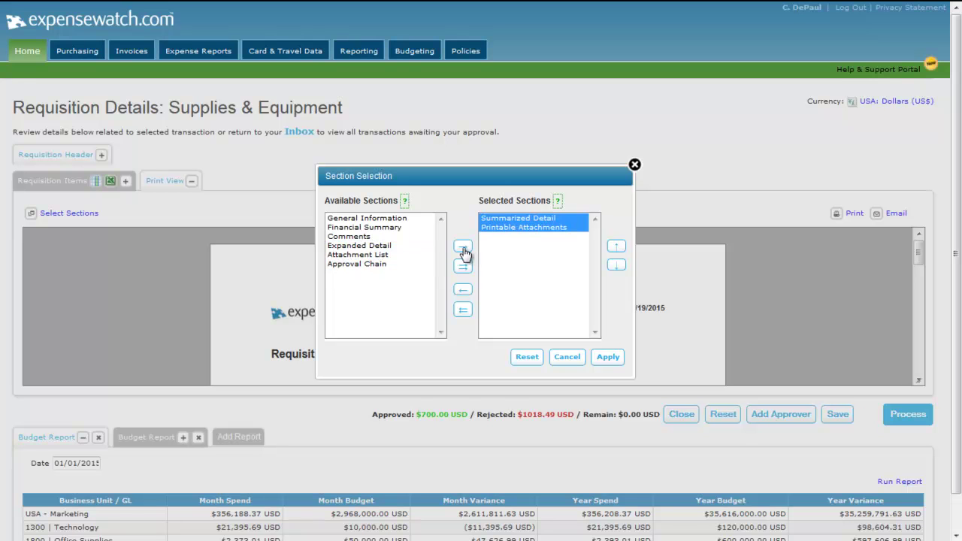
left_click(610, 357)
scroll(810, 347, "down", 2)
scroll(810, 346, "down", 2)
scroll(811, 343, "down", 2)
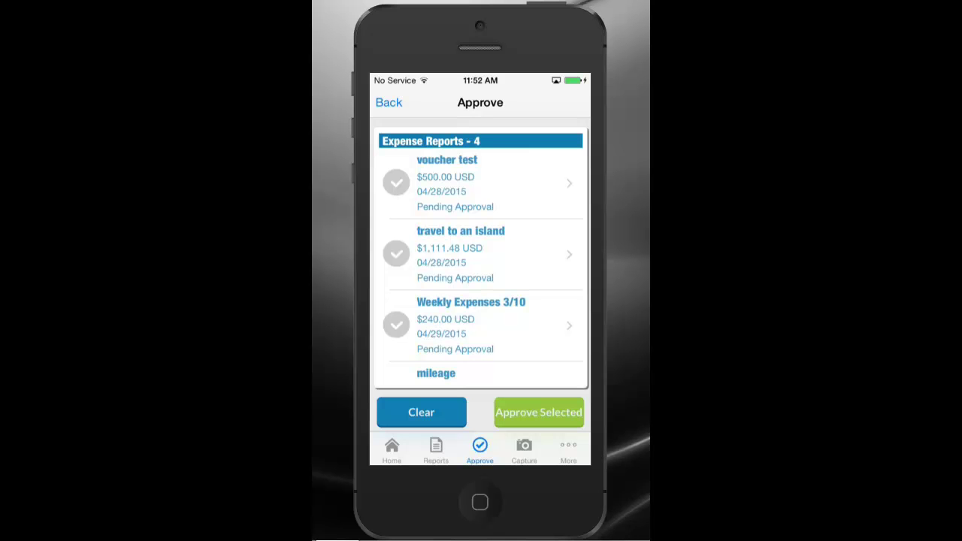
In the ExpenseWatch mobile app, select the $1,184.59 New Employee office requisition for approval.
scroll(481, 263, "down", 5)
scroll(480, 263, "down", 2)
scroll(480, 263, "down", 5)
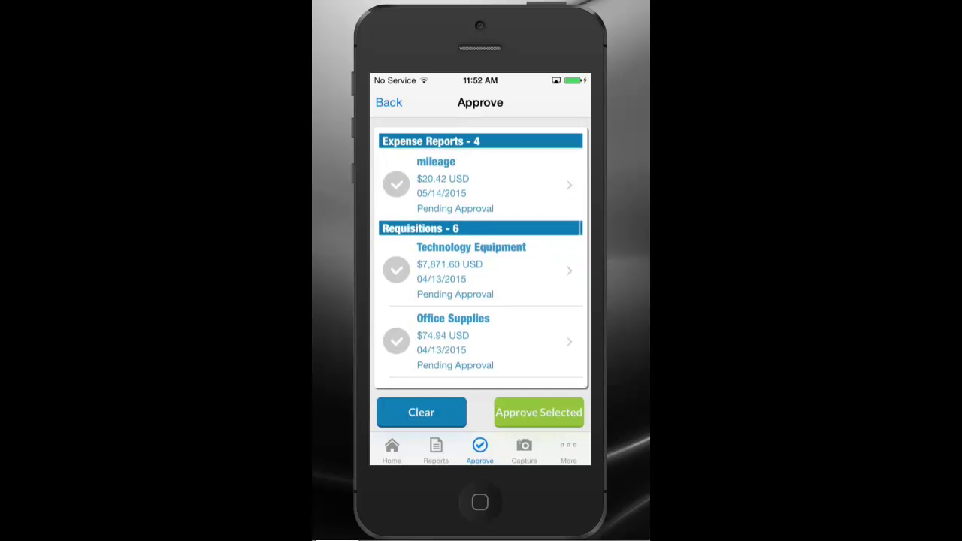
scroll(481, 263, "down", 5)
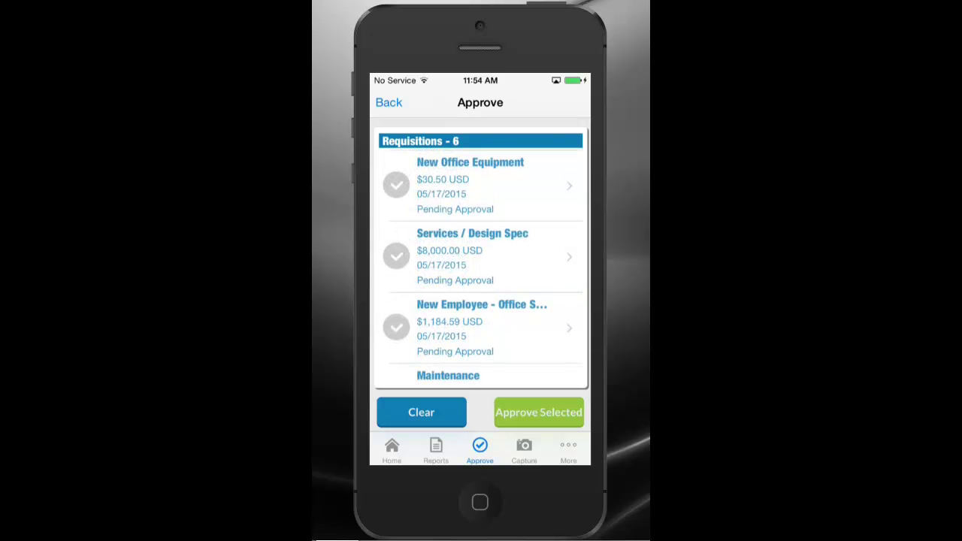
left_click(396, 327)
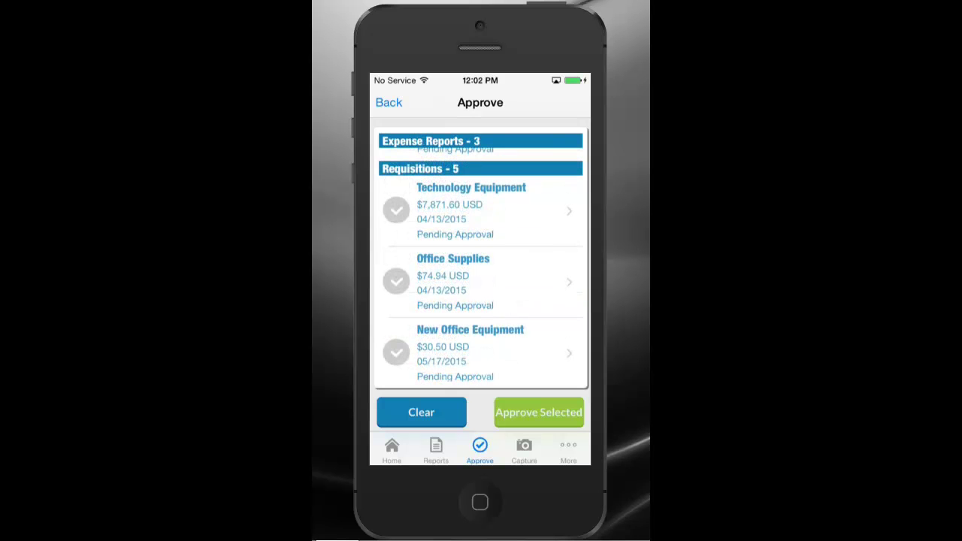
Open the Technology Equipment requisition and review its header details.
left_click(481, 211)
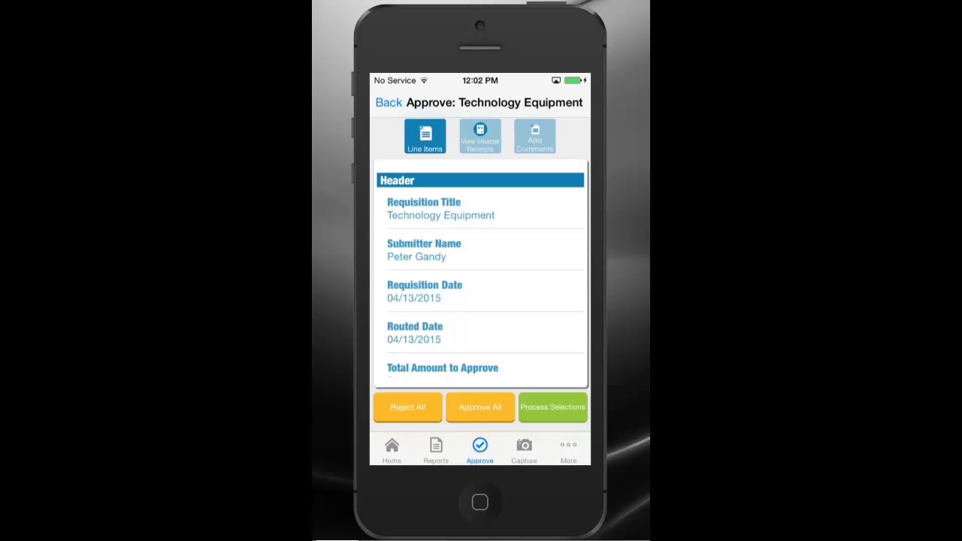
scroll(480, 286, "down", 10)
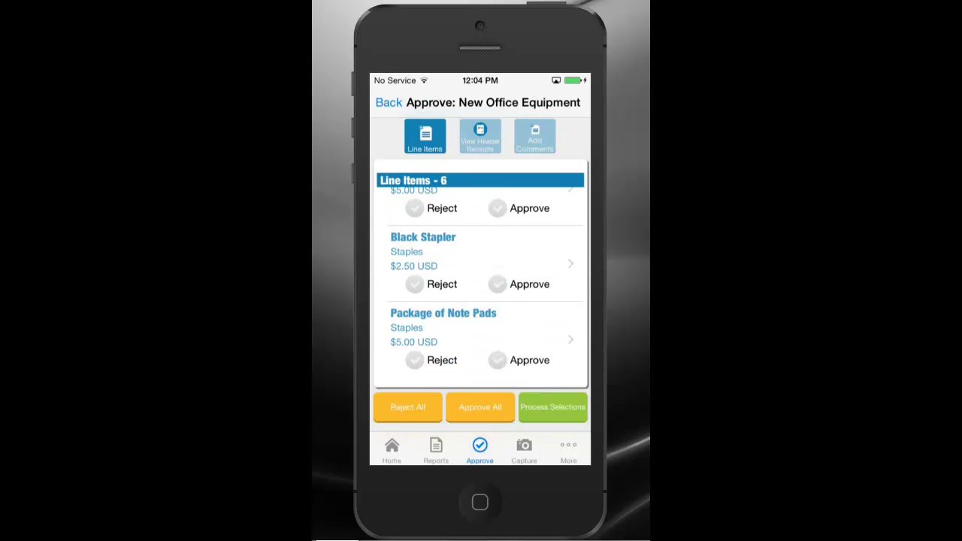
Mark the last three line items of the New Office Equipment requisition, including Black Stapler and Package of Note Pads, as approved.
left_click(497, 208)
left_click(498, 284)
left_click(415, 360)
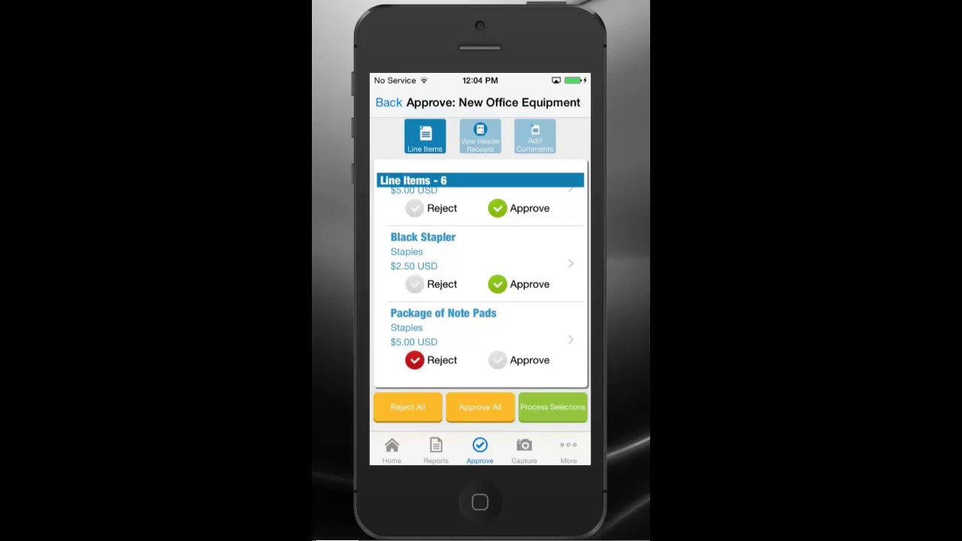
left_click(498, 360)
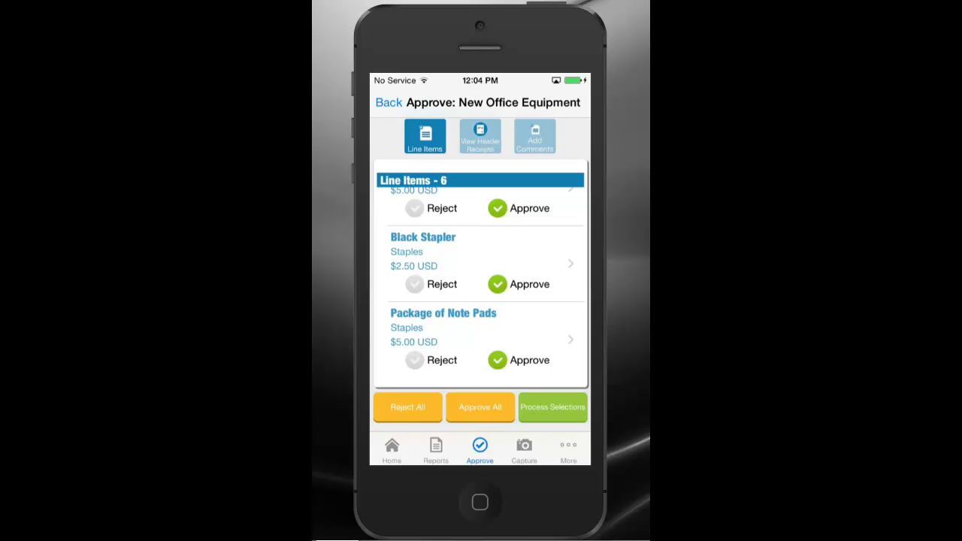
left_click(407, 406)
left_click(479, 406)
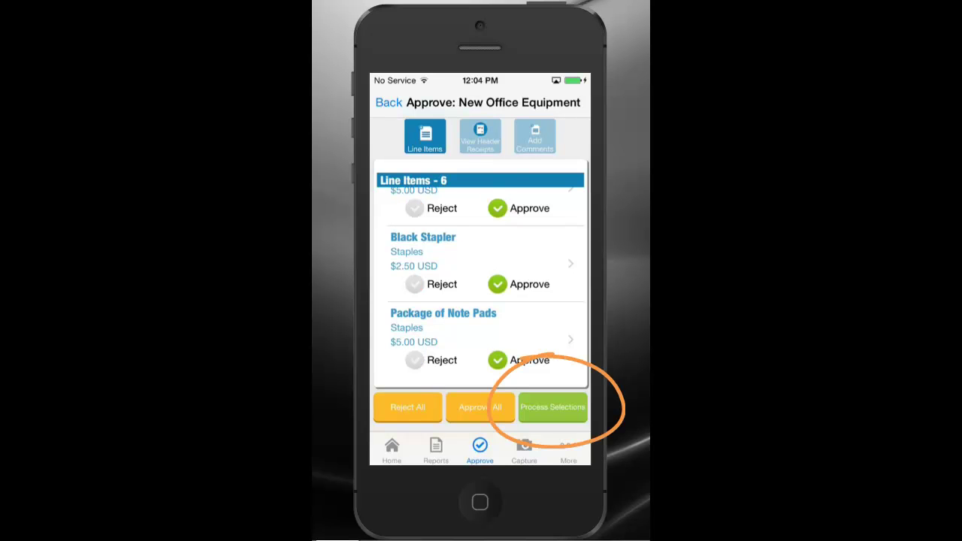